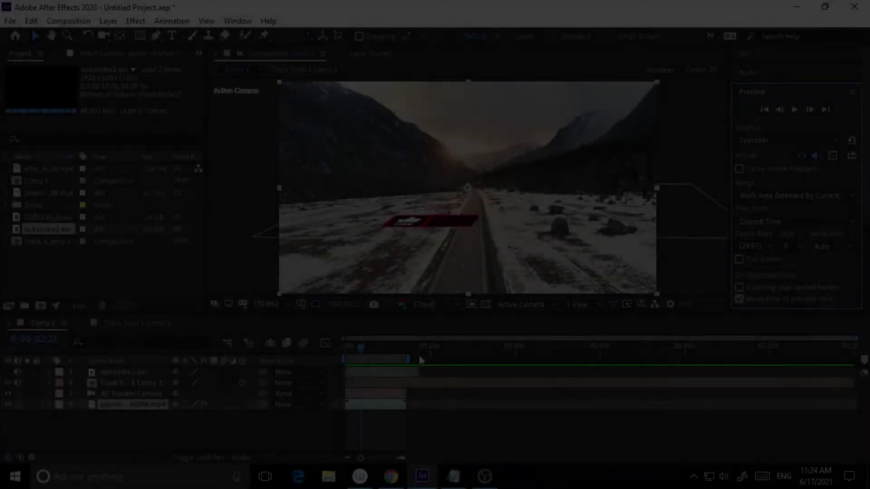
Create Comp 2 at 1920×1080, 29.97 fps with a 0;00;30;00 duration.
click(68, 21)
click(66, 32)
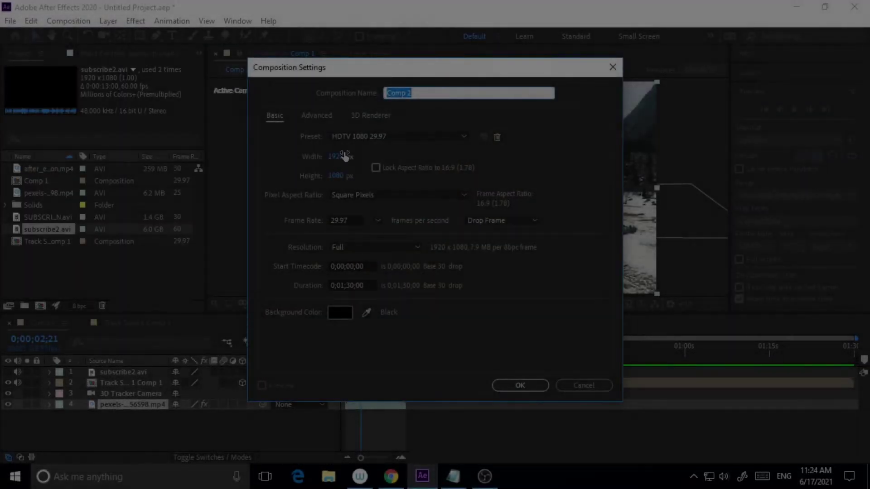
click(344, 286)
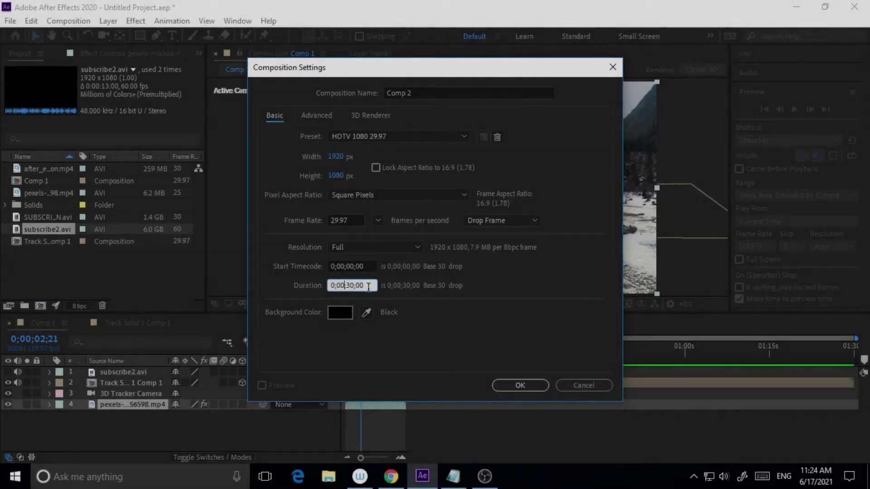
click(511, 382)
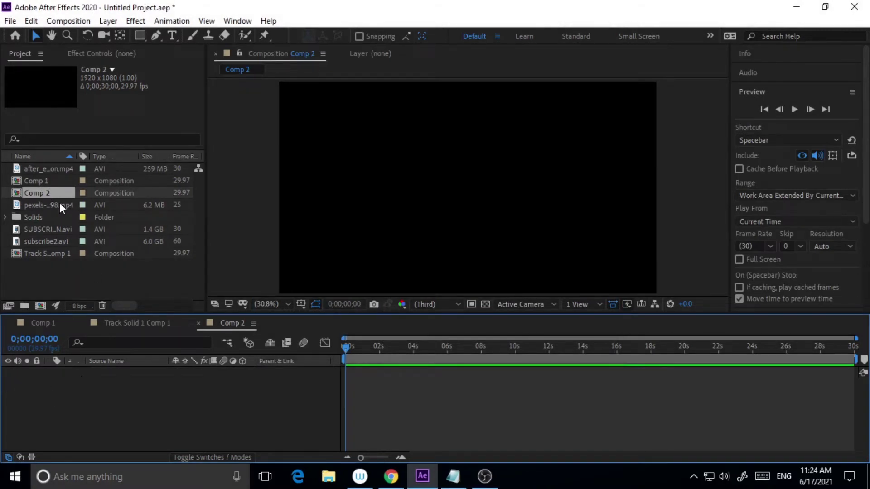
Add the pexels aerial road footage to Comp 2 as a layer and preview it.
click(45, 204)
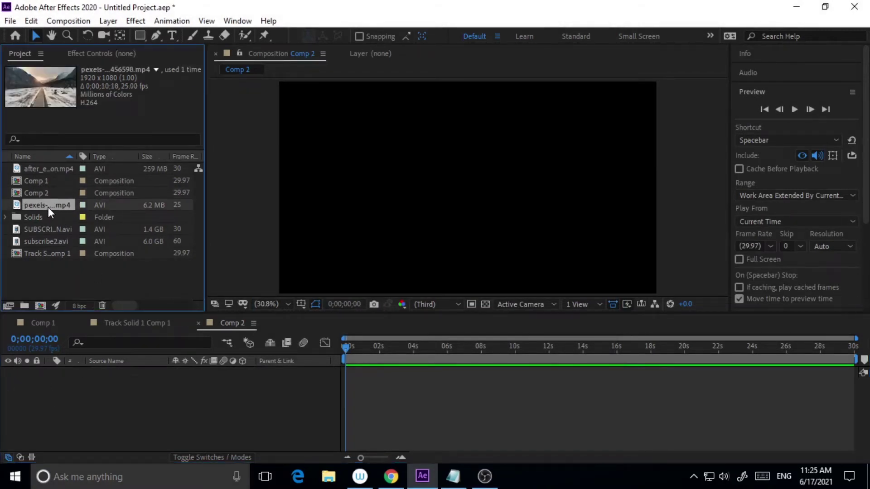
drag(34, 204, 31, 381)
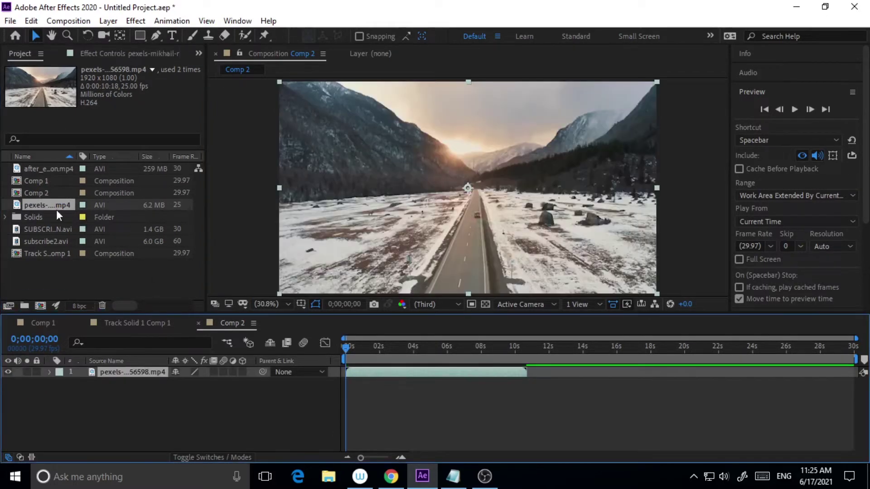
click(794, 109)
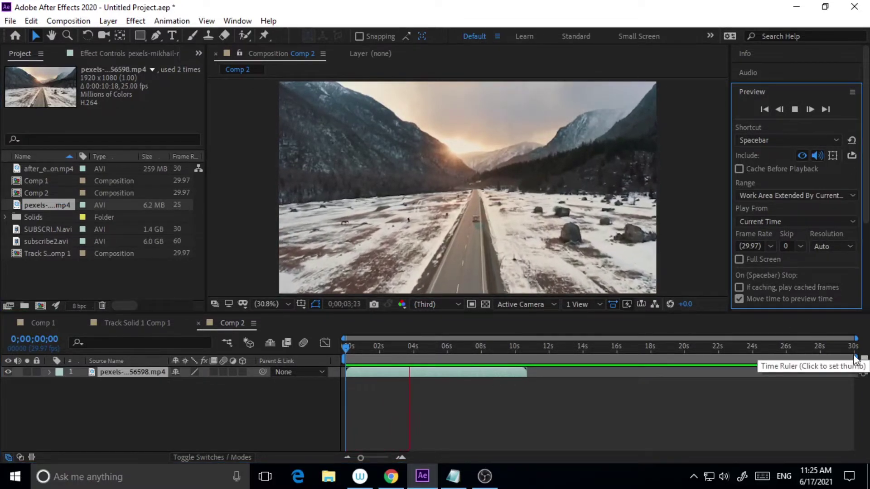
End the work area at the clip's end, about 10 seconds, and replay from the start.
drag(856, 359, 533, 382)
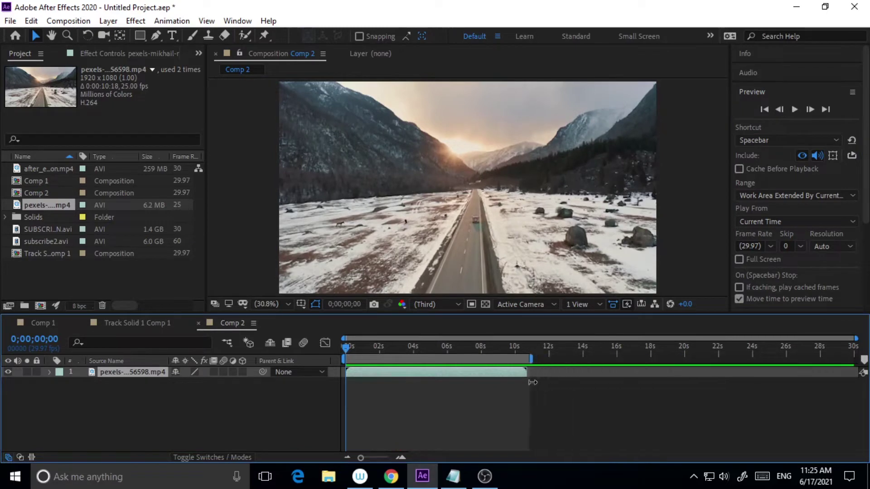
click(795, 110)
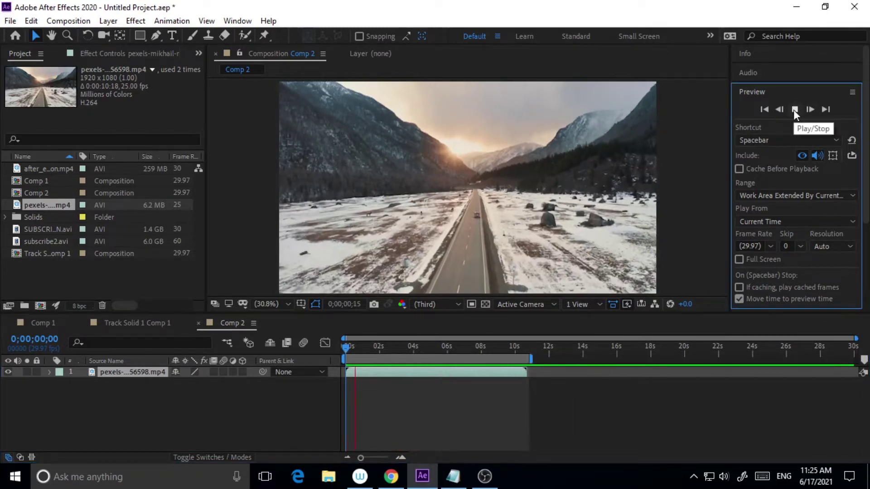
click(795, 109)
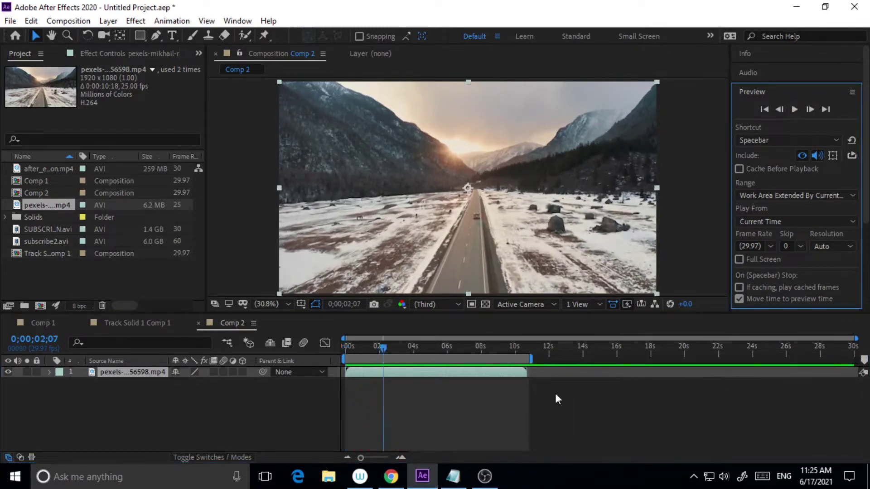
drag(384, 348, 346, 347)
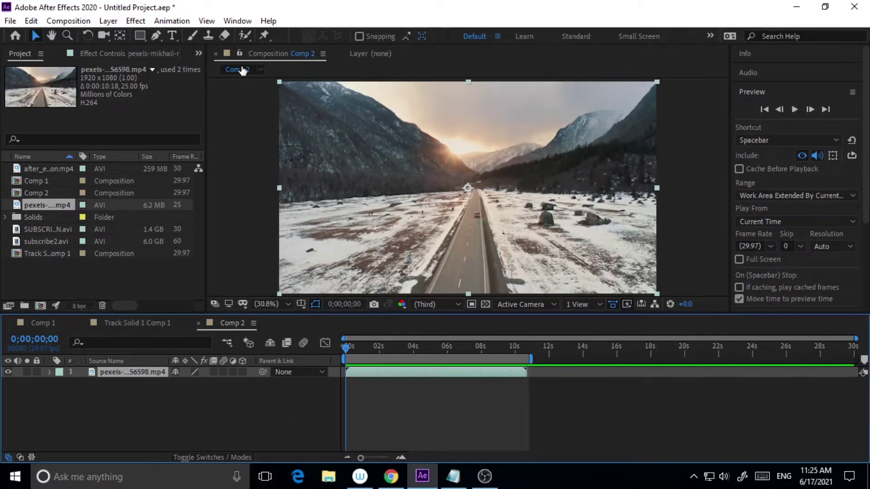
click(752, 92)
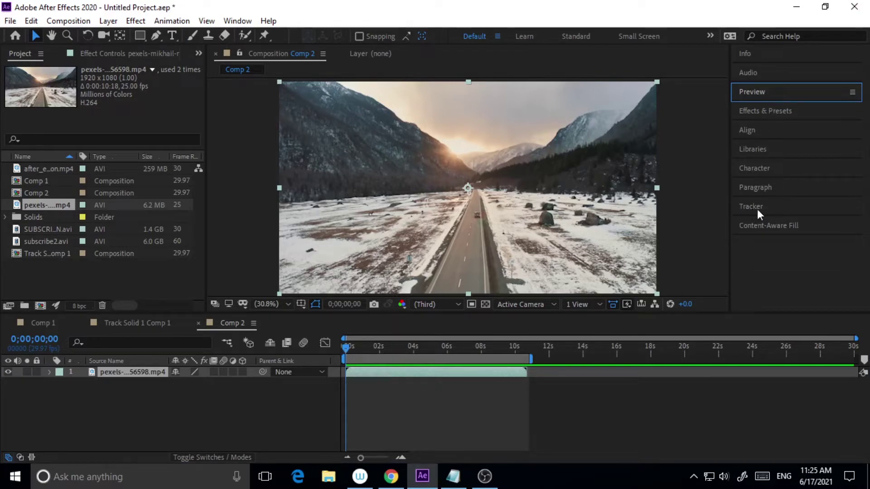
Show the Tracker panel, select the pexels road layer, and run a 3D camera track.
click(236, 22)
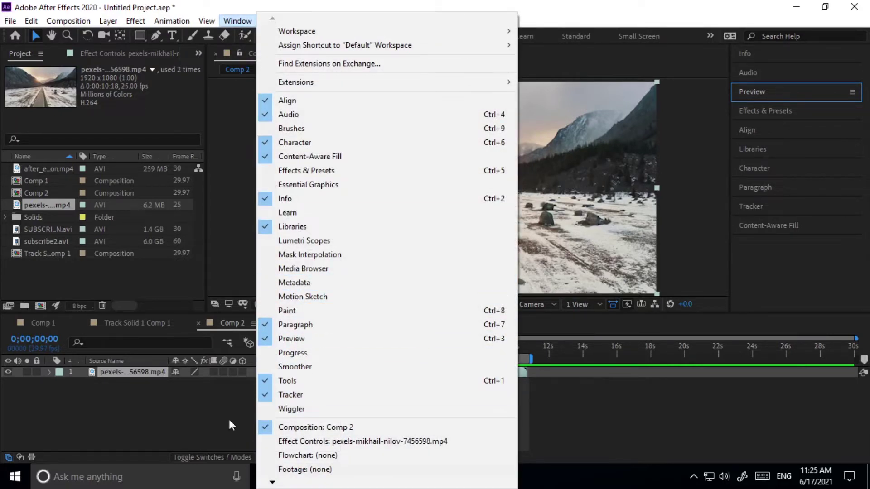
click(270, 402)
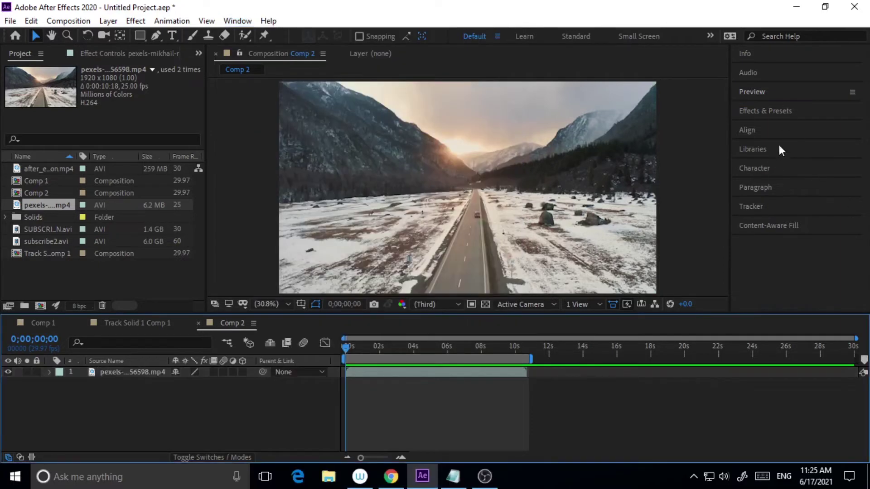
click(763, 206)
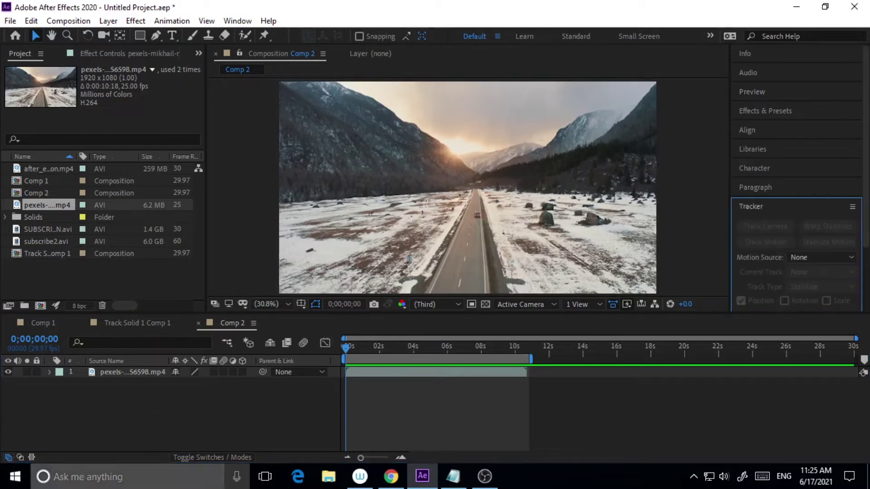
click(128, 372)
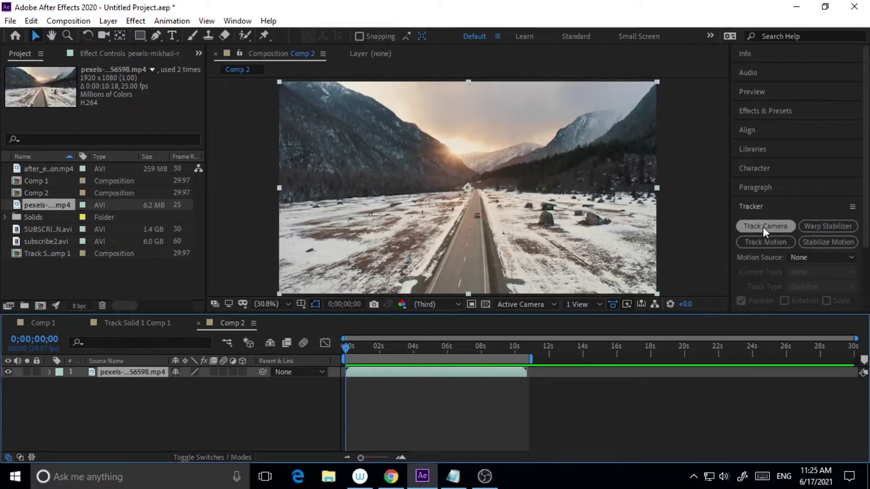
click(763, 227)
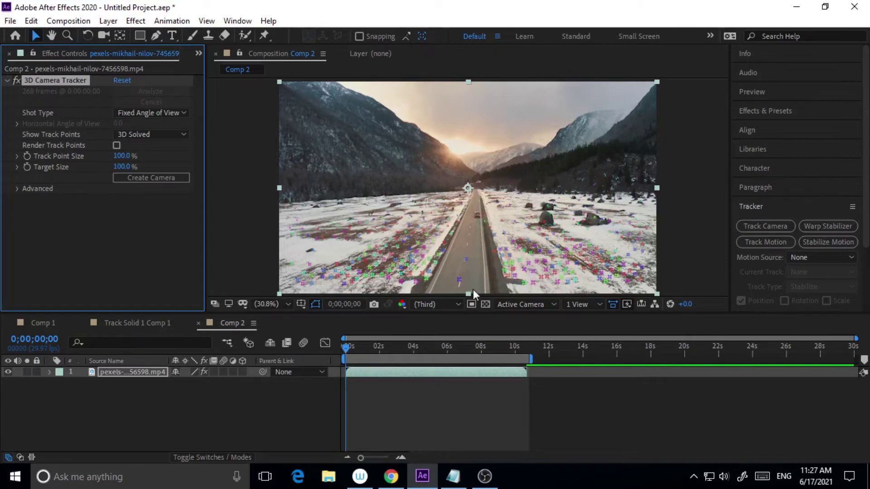
scroll(472, 248, up, 1)
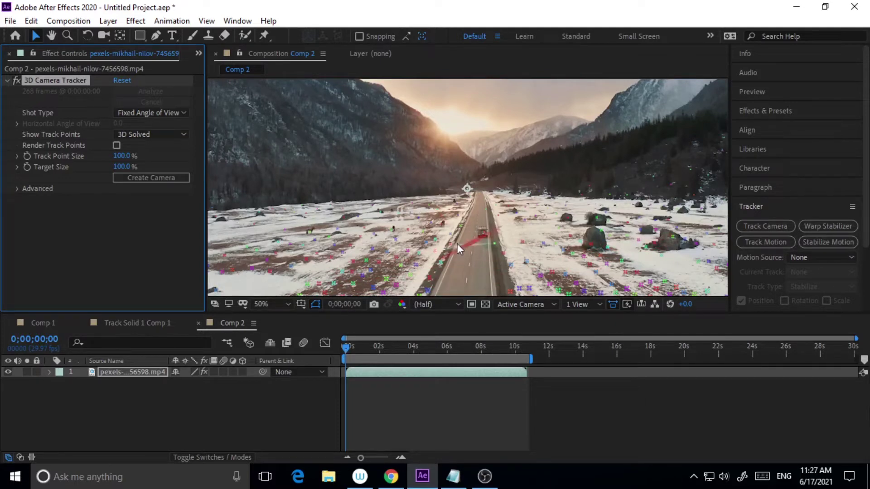
key(comma)
key(comma)
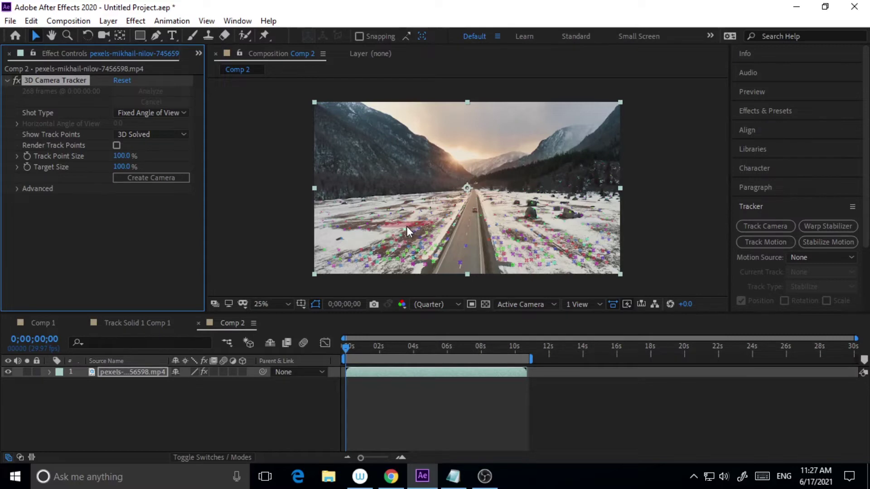
click(407, 226)
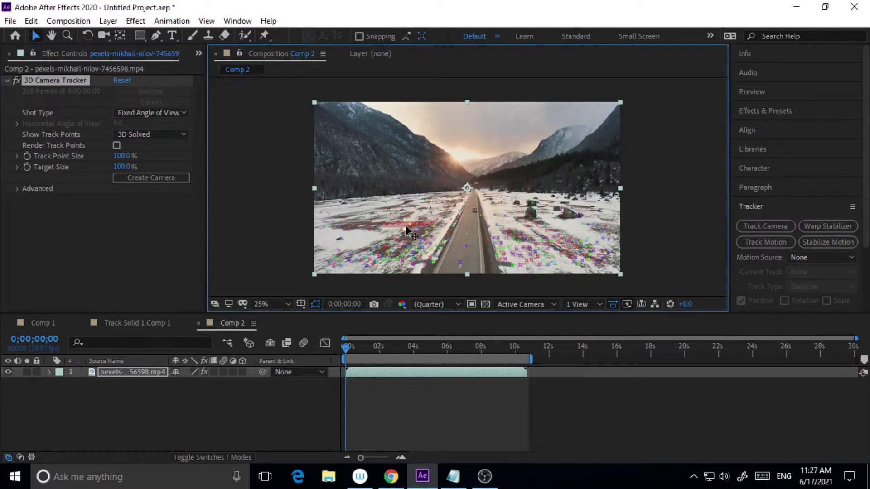
Create a solid and camera from track points on the left snowfield, then select Track Solid 1.
right_click(407, 227)
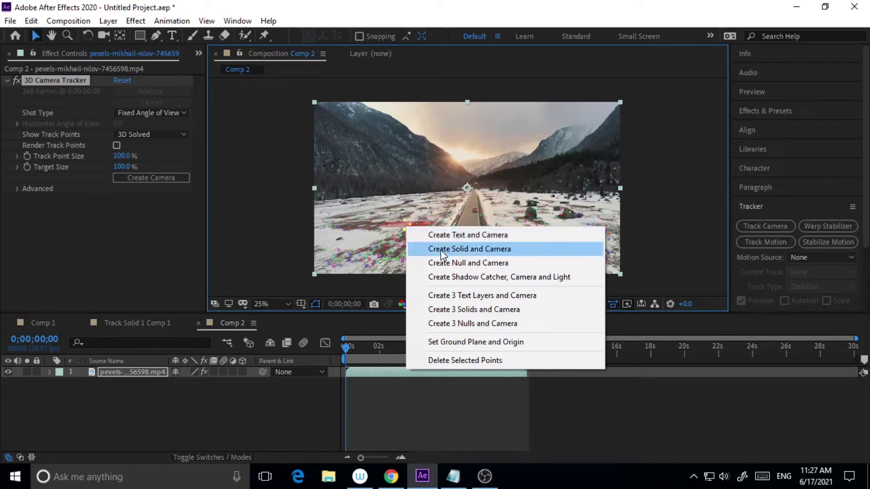
click(441, 249)
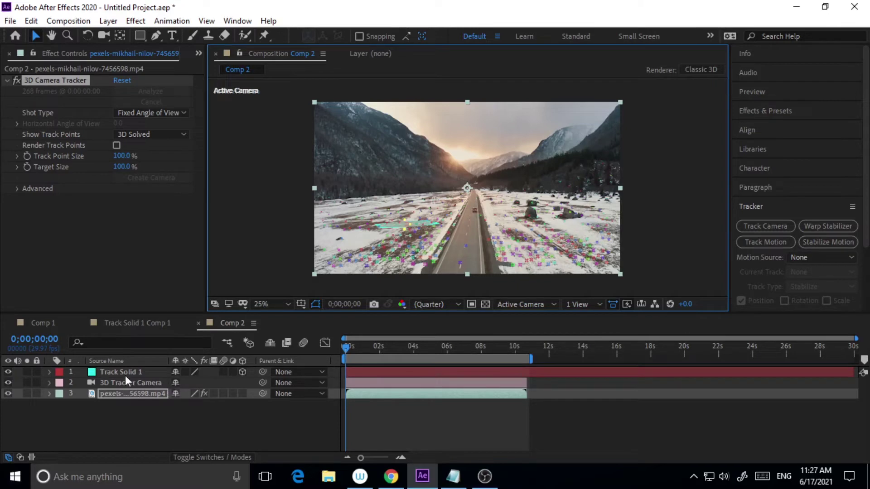
click(146, 373)
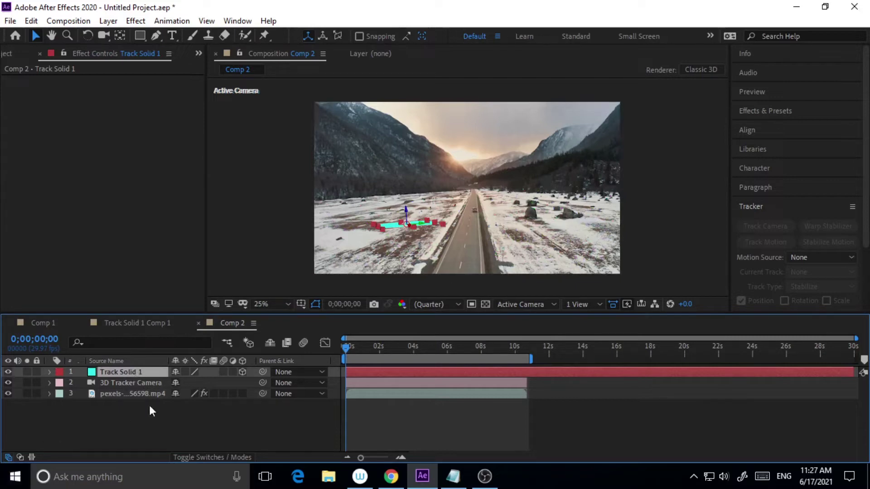
Pre-compose Track Solid 1 into Track Solid 1 Comp 2 and enter the precomp.
right_click(122, 374)
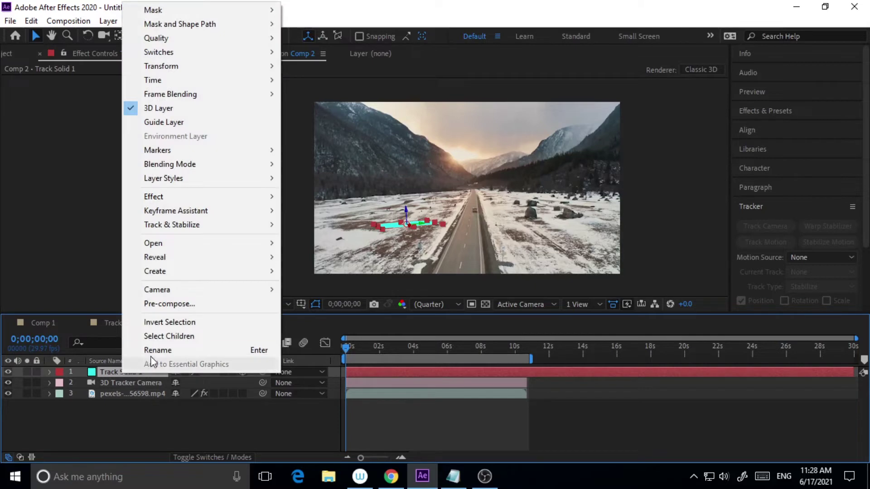
click(177, 304)
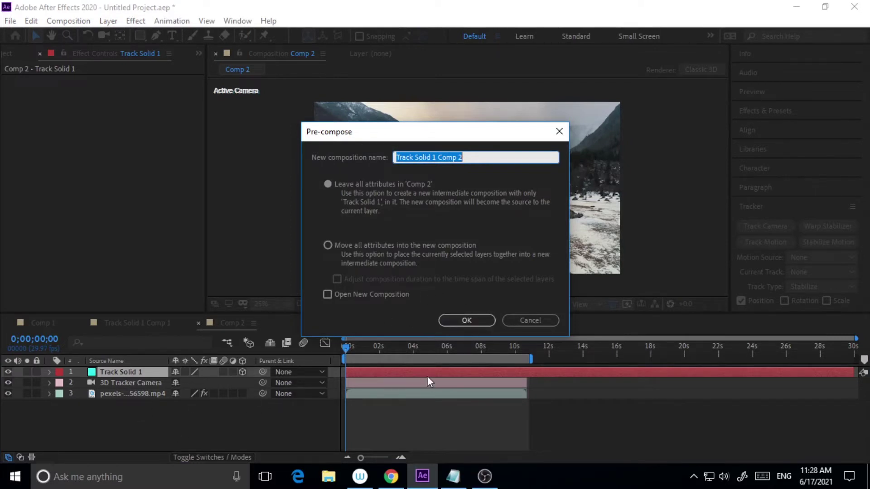
click(472, 320)
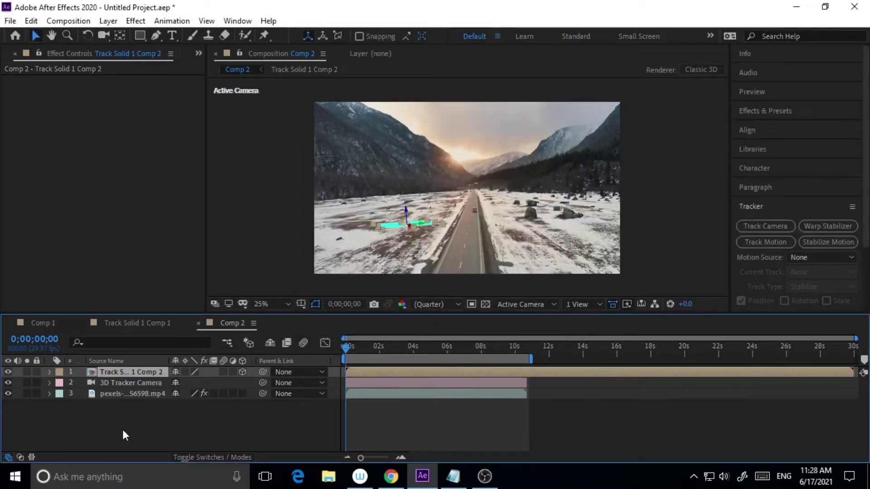
double_click(131, 373)
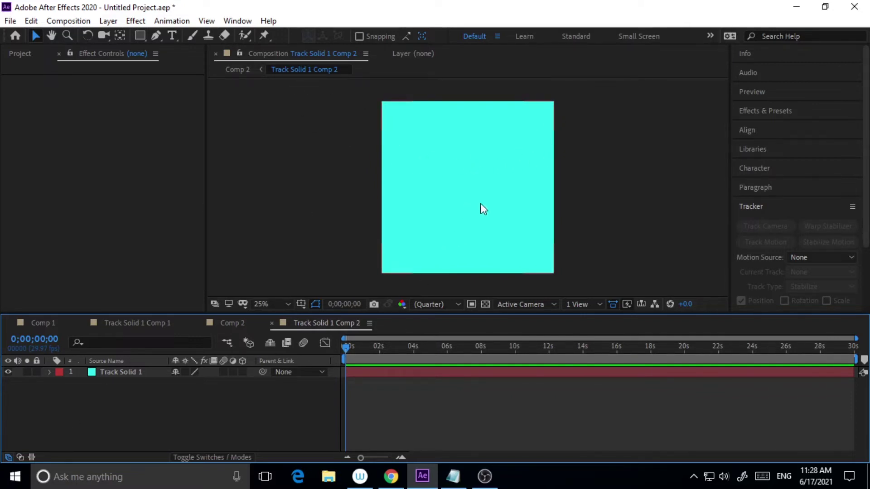
Delete the cyan Track Solid 1 layer and turn on the transparency grid.
click(116, 372)
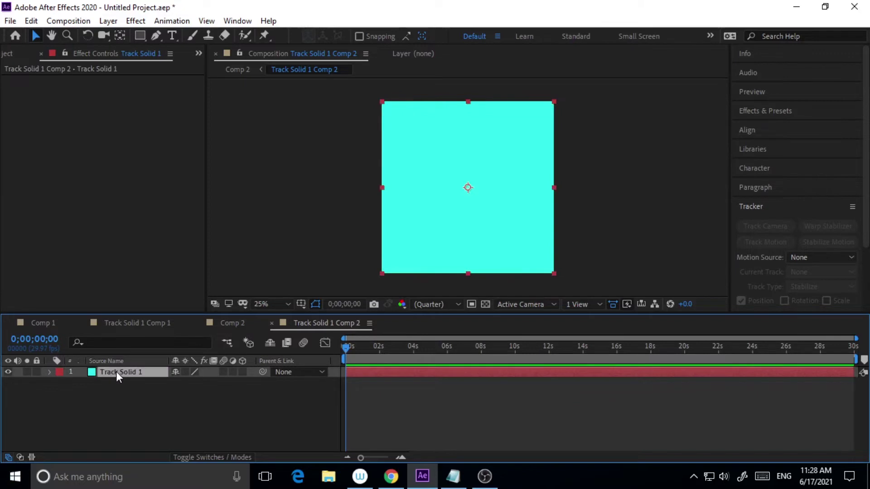
key(Delete)
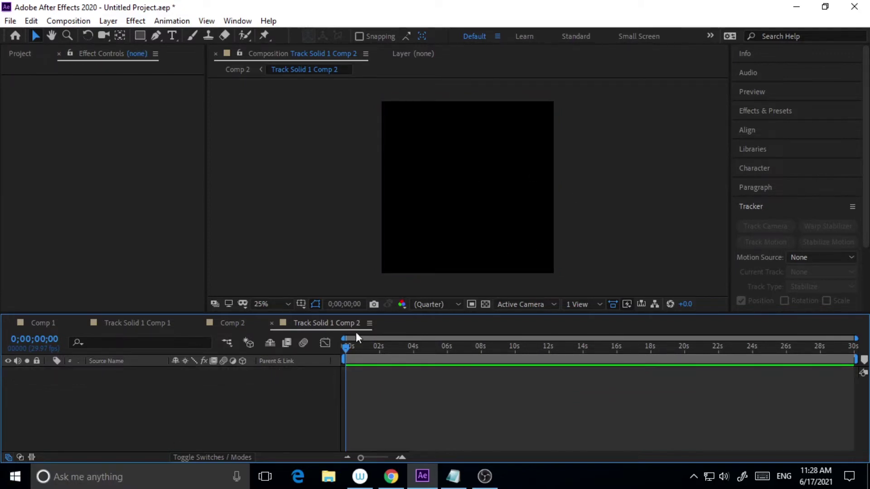
click(486, 304)
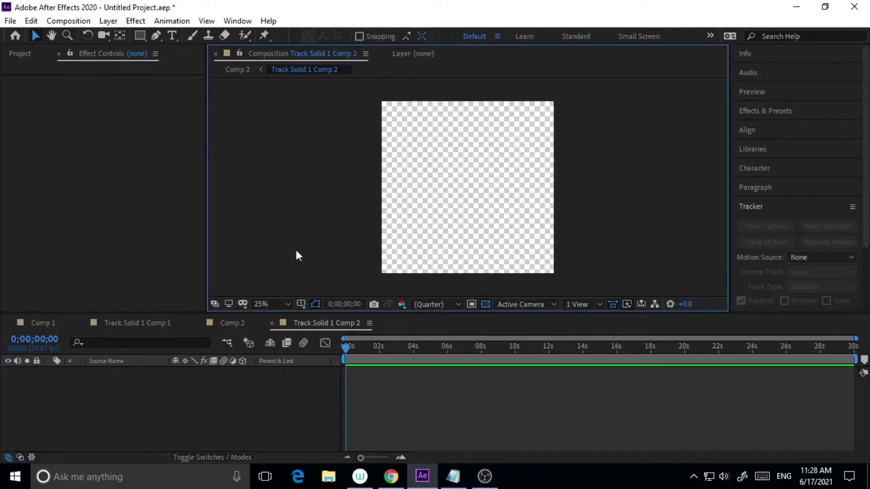
Resize Track Solid 1 Comp 2 to 1920 wide with Lock Aspect Ratio ticked.
click(71, 22)
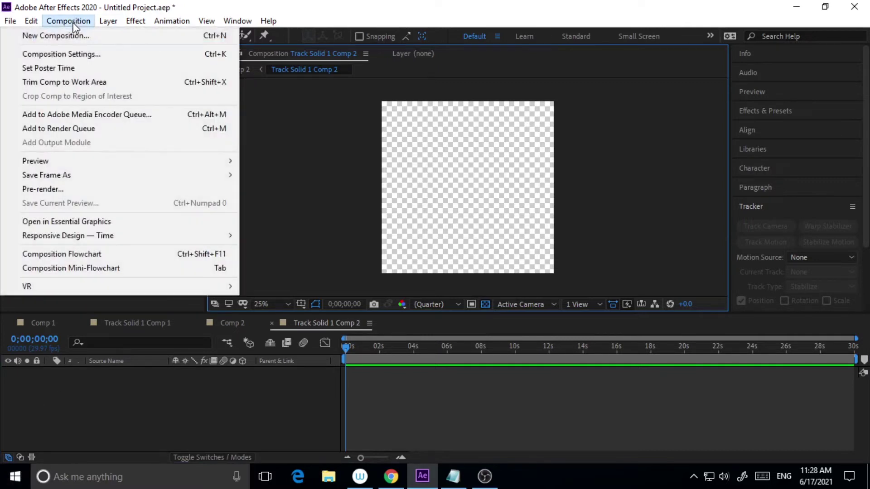
click(64, 55)
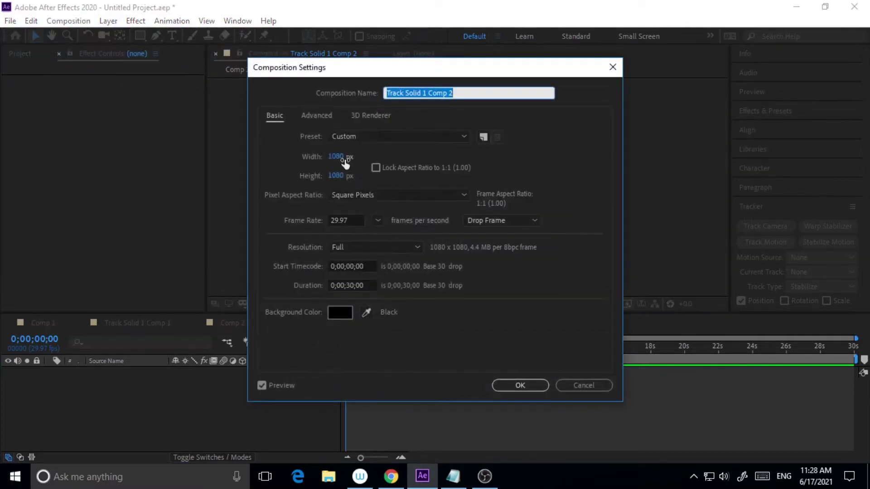
click(336, 157)
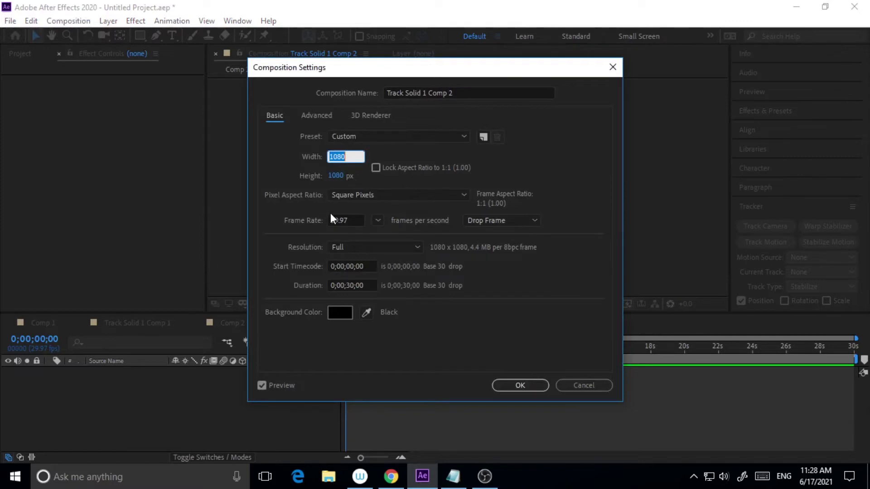
text(1920)
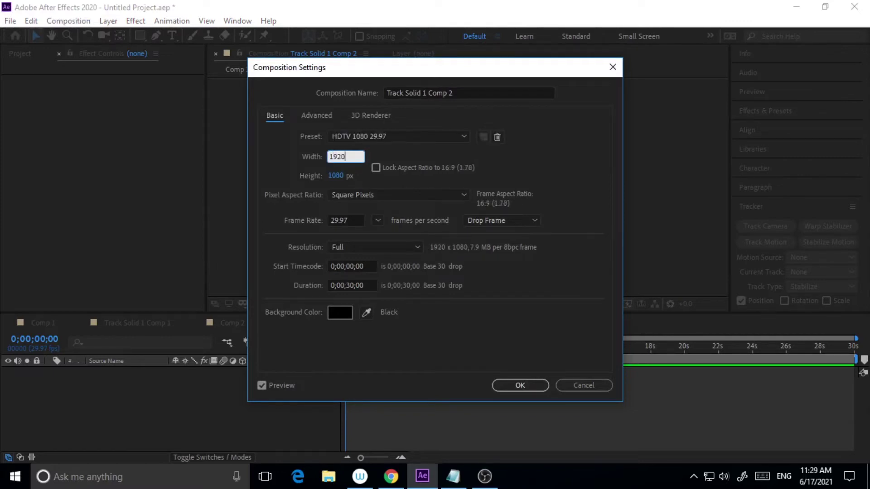
click(376, 168)
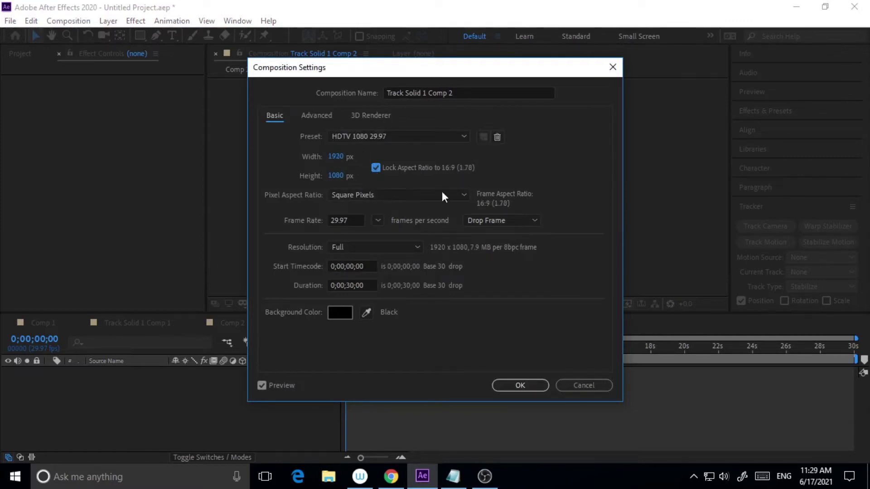
click(519, 385)
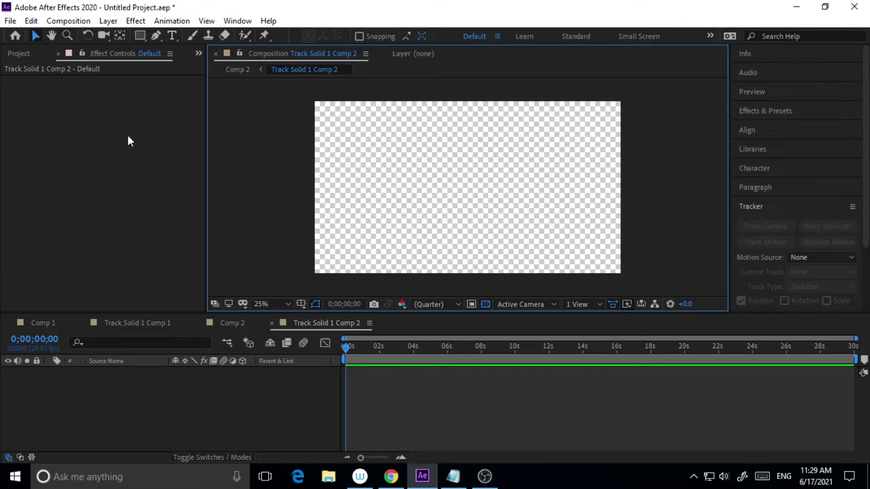
click(18, 54)
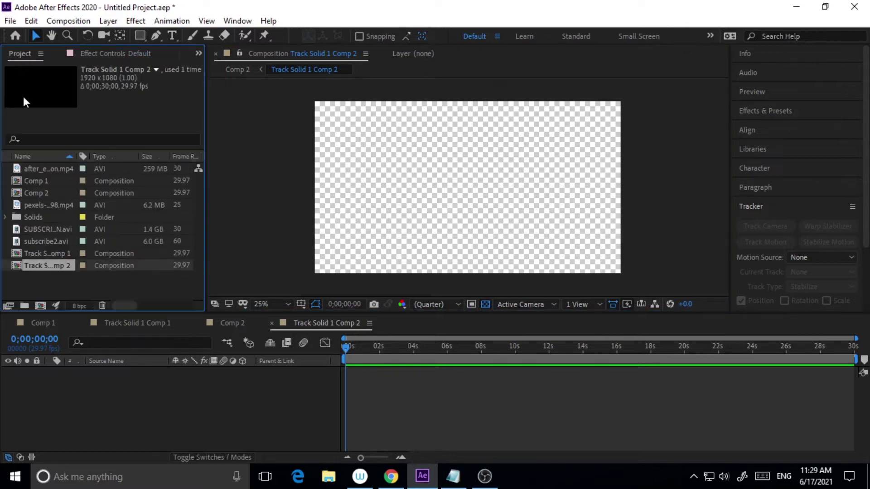
Add subscribe2.avi to the precomp and move to 0;00;02;09 where LIKE shows.
click(32, 227)
click(31, 241)
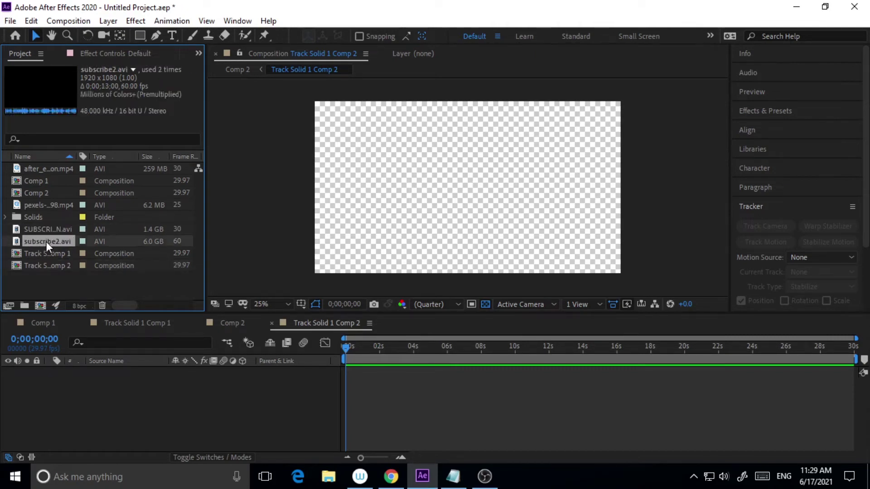
drag(46, 241, 121, 386)
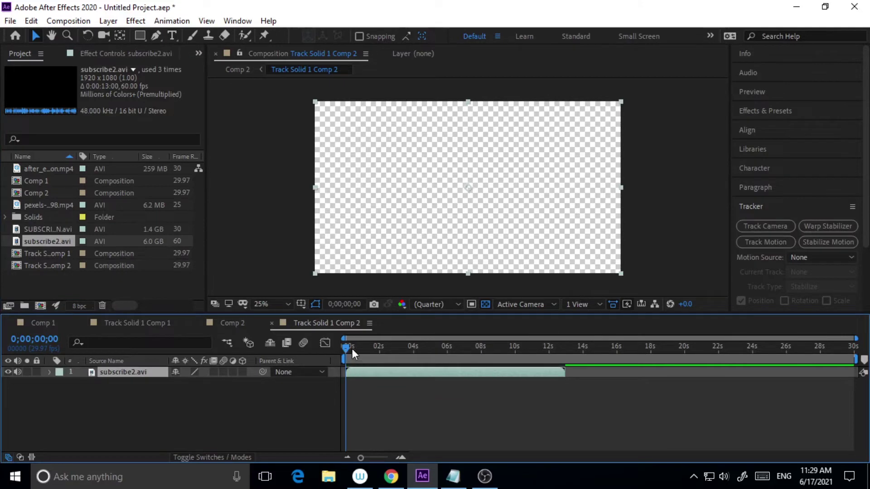
drag(347, 355, 386, 346)
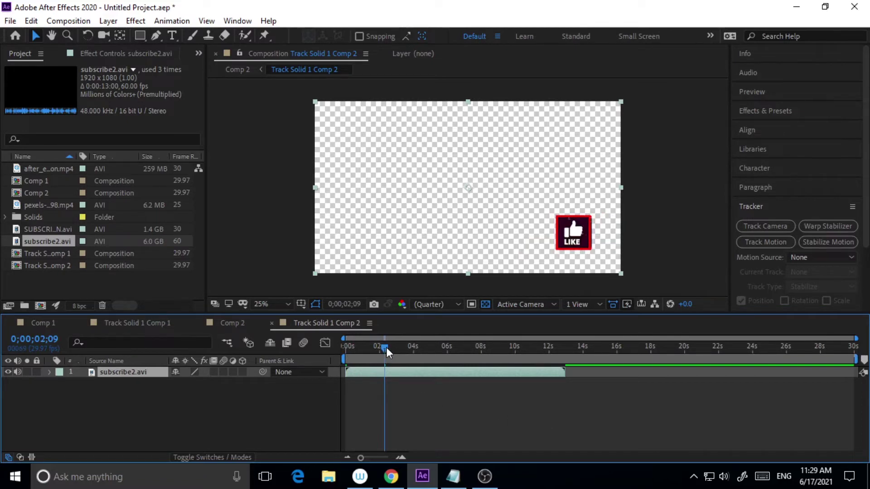
Shift the subscribe2.avi layer left to Position -116.0, 540.0.
click(50, 372)
click(62, 383)
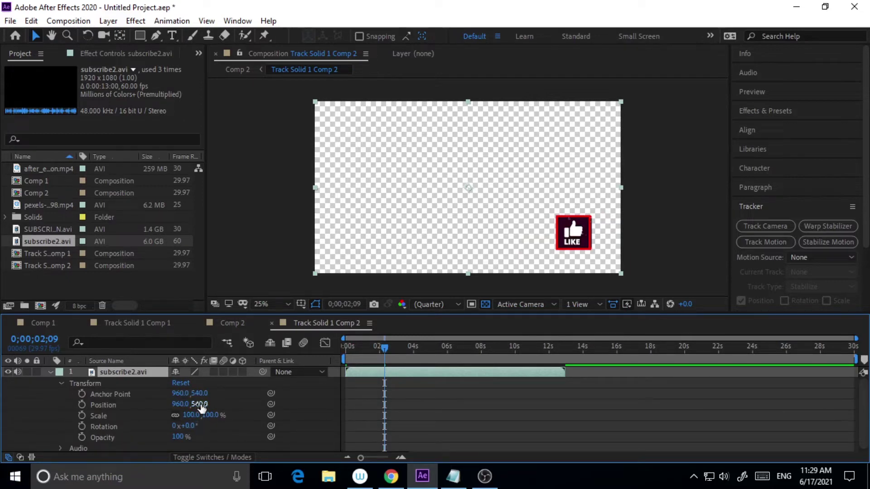
drag(181, 404, 130, 415)
drag(182, 404, 130, 421)
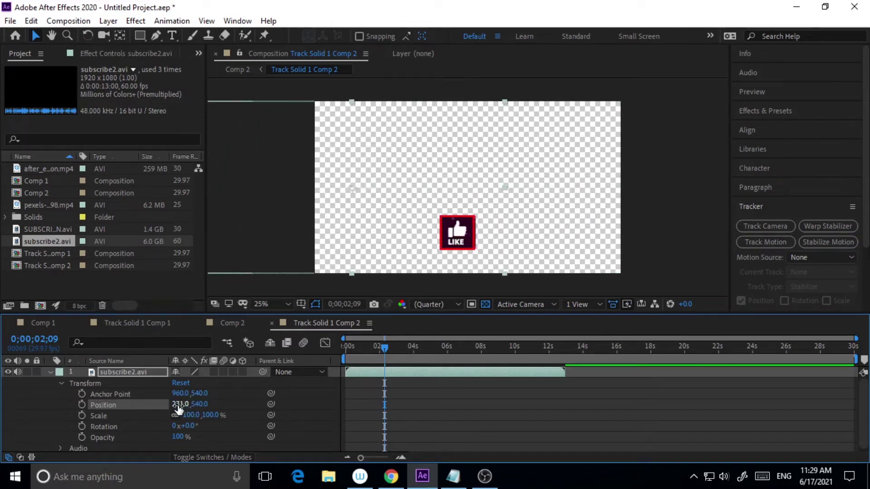
drag(179, 404, 179, 409)
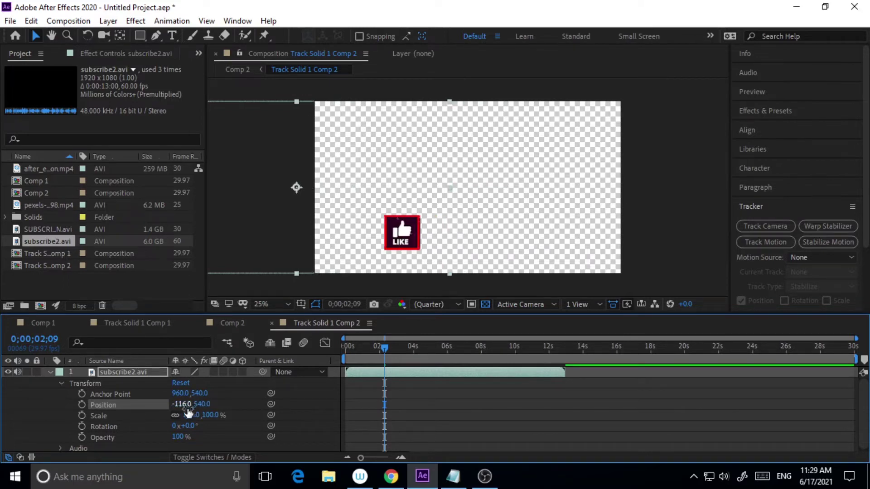
Preview the LIKE animation from before it appears, then collapse the layer properties.
drag(384, 348, 360, 352)
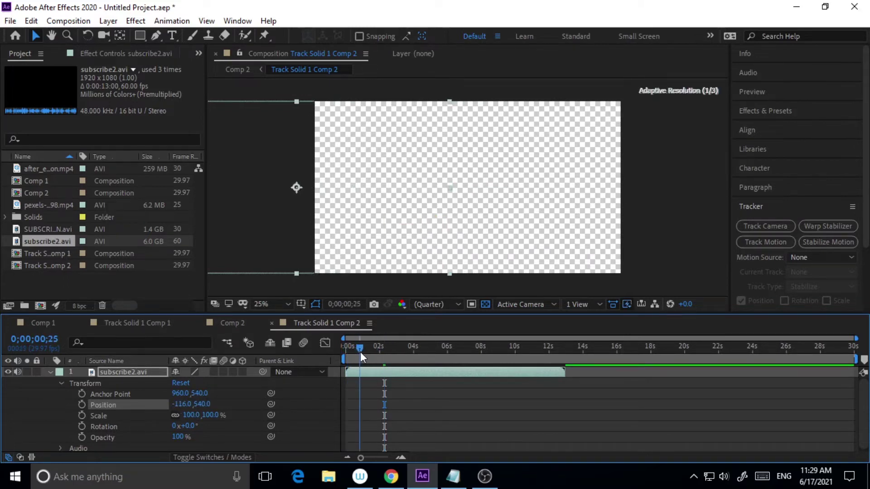
click(751, 91)
click(795, 109)
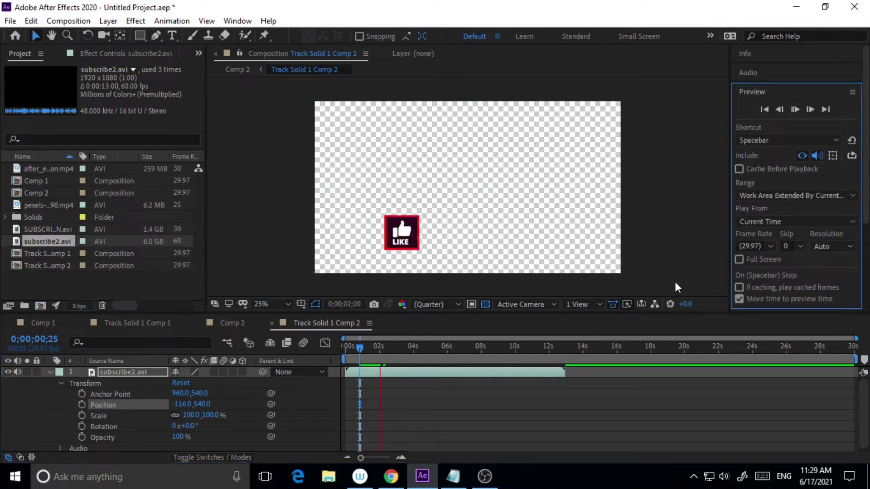
click(358, 349)
click(50, 372)
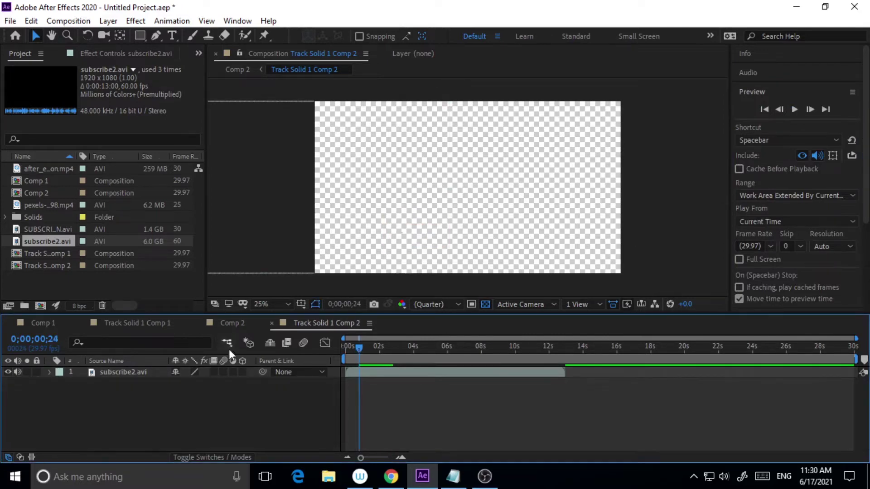
Return to Comp 2, move about one second in, and reveal the precomp layer's Transform.
double_click(39, 191)
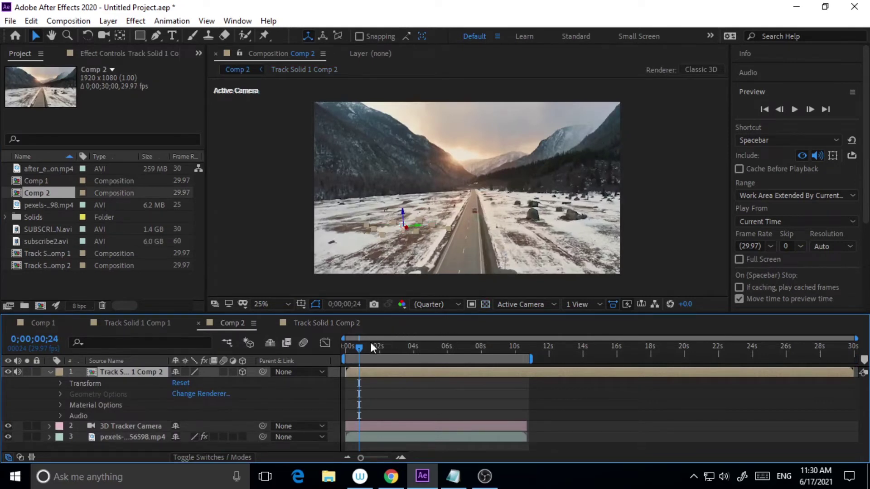
mouse_move(359, 347)
mouse_down()
mouse_move(347, 353)
mouse_move(391, 344)
mouse_move(368, 351)
mouse_up()
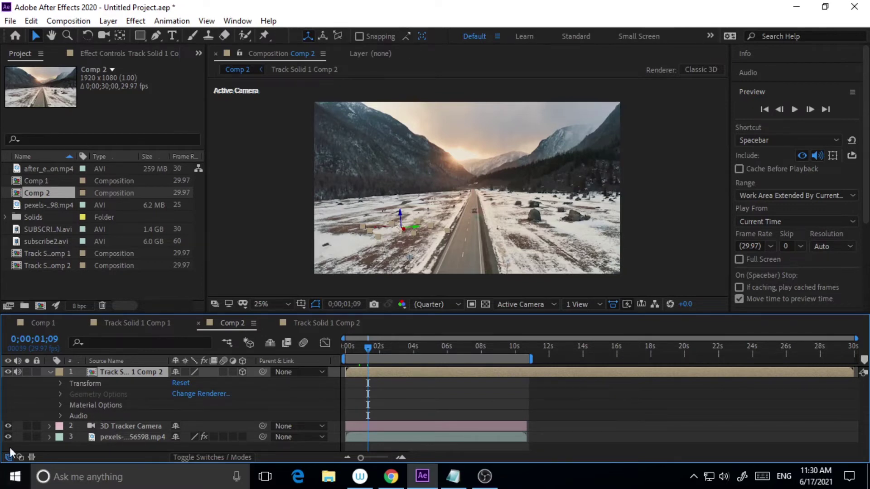
click(61, 385)
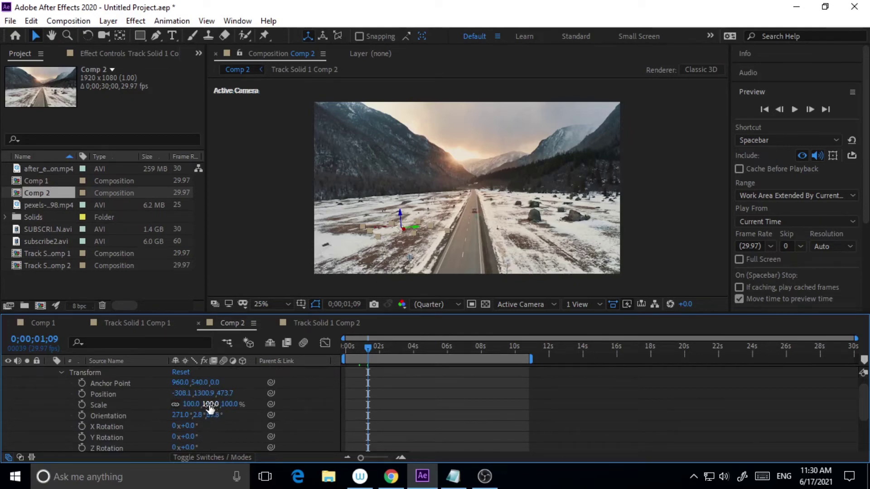
Scale the button layer to 218% and set its Z position to 1177.7, pushing it back.
drag(210, 405, 533, 312)
click(230, 393)
text(1177.7)
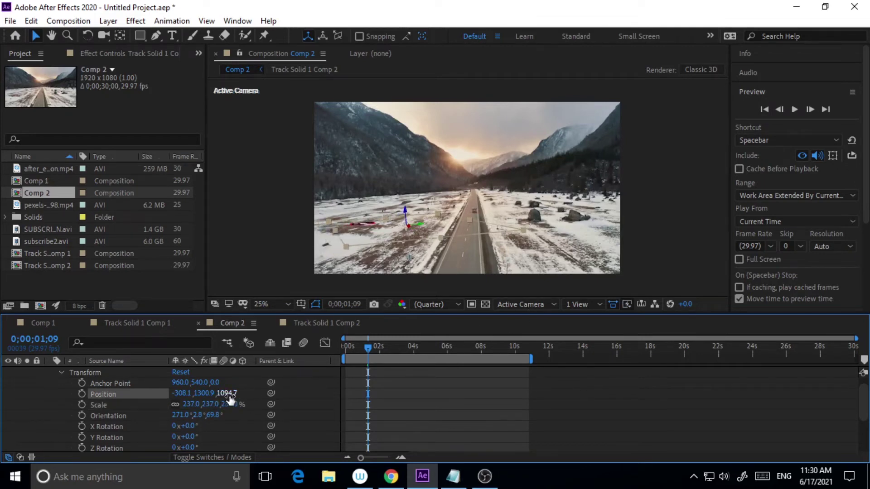
key(Return)
drag(228, 393, 244, 426)
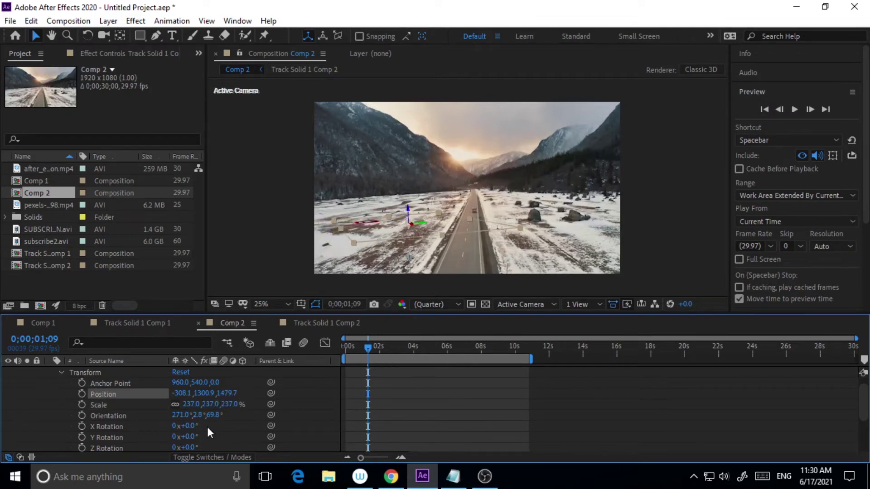
Tilt the layer to orientation 276°, 2.8°, 21.8° and set Position Z to 8000.
mouse_move(213, 415)
mouse_down()
mouse_move(238, 415)
mouse_move(252, 396)
mouse_move(202, 408)
mouse_up()
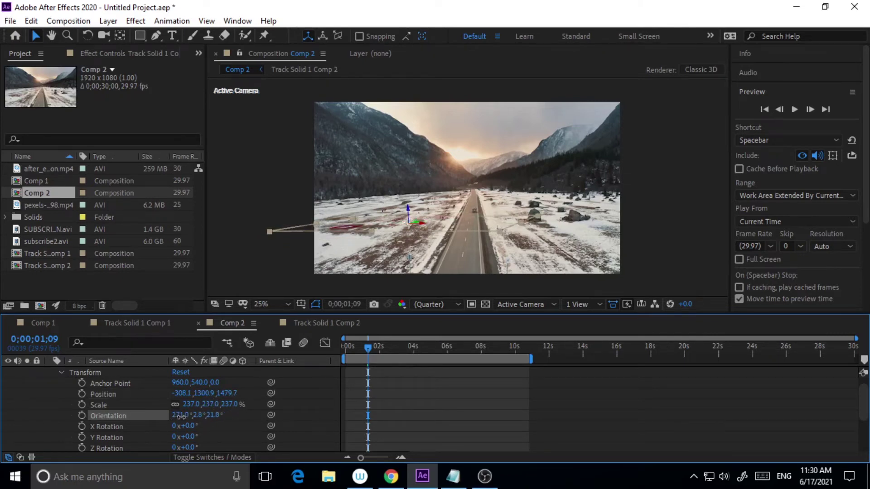
drag(180, 416, 188, 420)
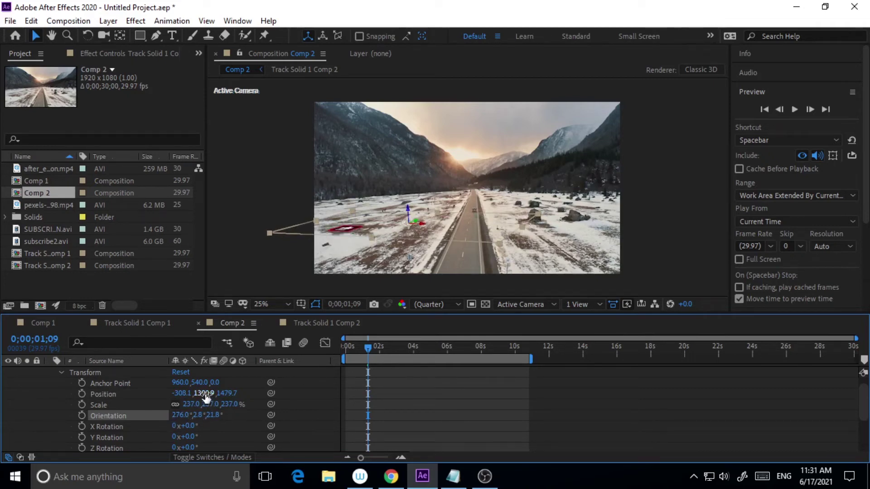
drag(205, 395, 355, 373)
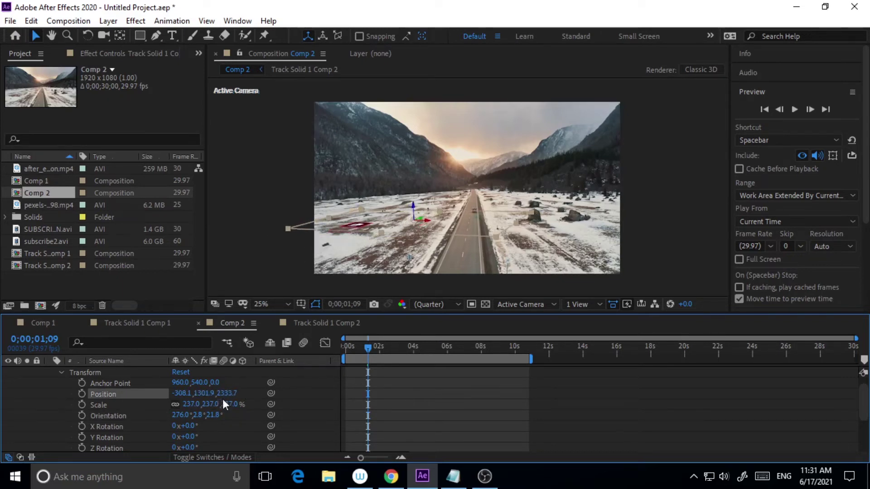
drag(222, 399, 246, 401)
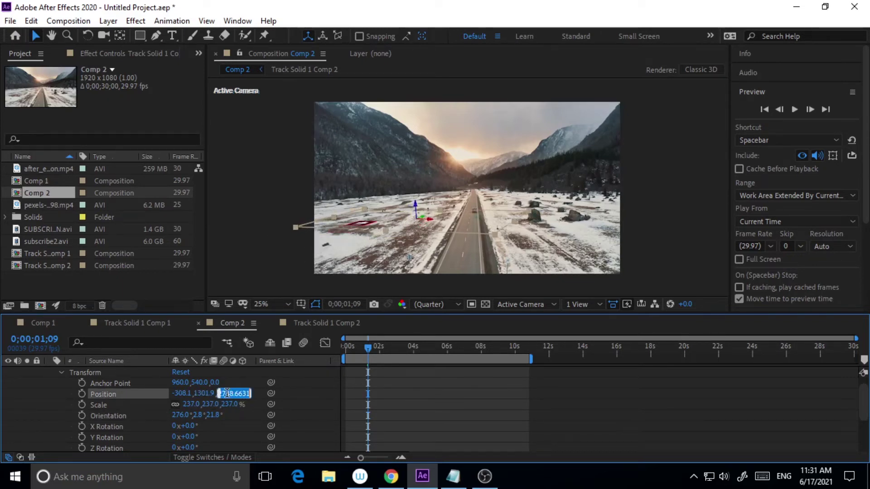
text(8000)
Set the button layer's Z position to 8000, enlarge it, and lower it slightly on the ground.
click(307, 400)
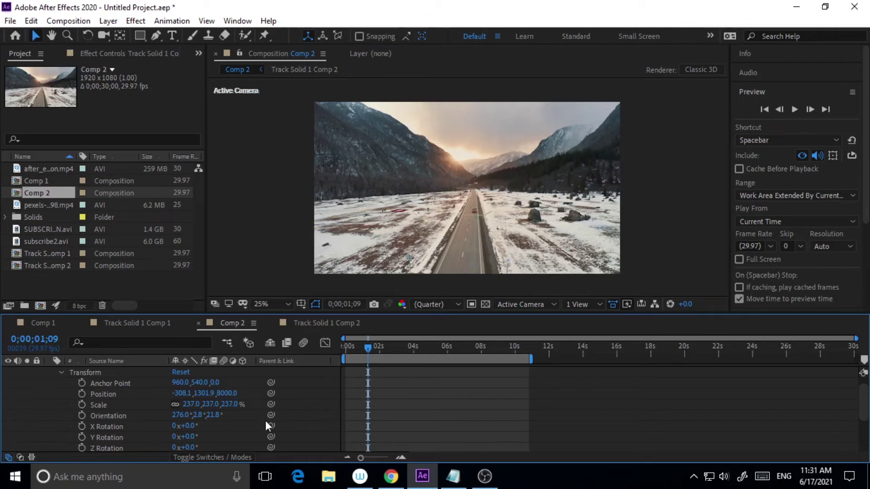
click(304, 388)
drag(215, 404, 322, 377)
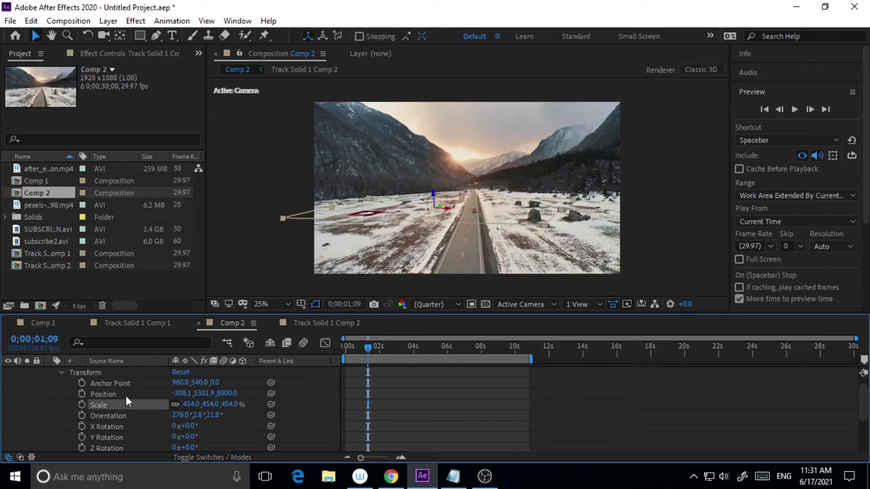
drag(205, 393, 225, 394)
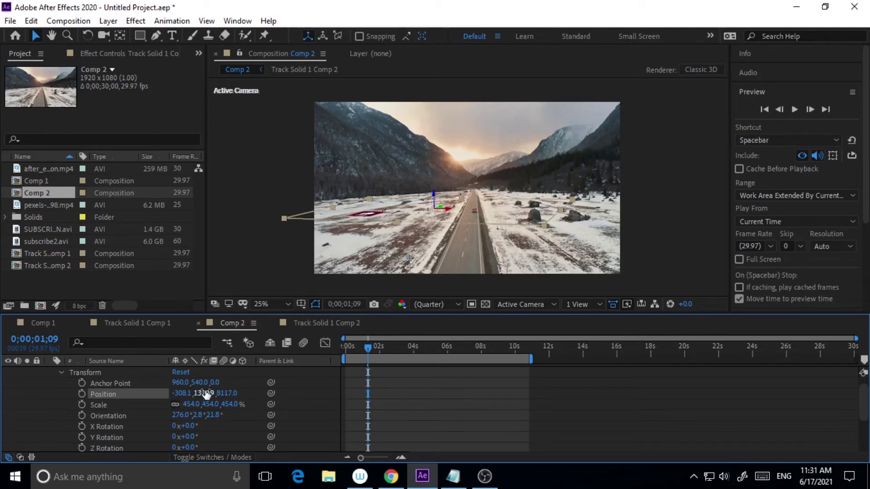
Slide the button right to X 1265.9 toward the road, bring scale to 479%, and return to 0.
drag(208, 397, 287, 424)
drag(193, 396, 372, 383)
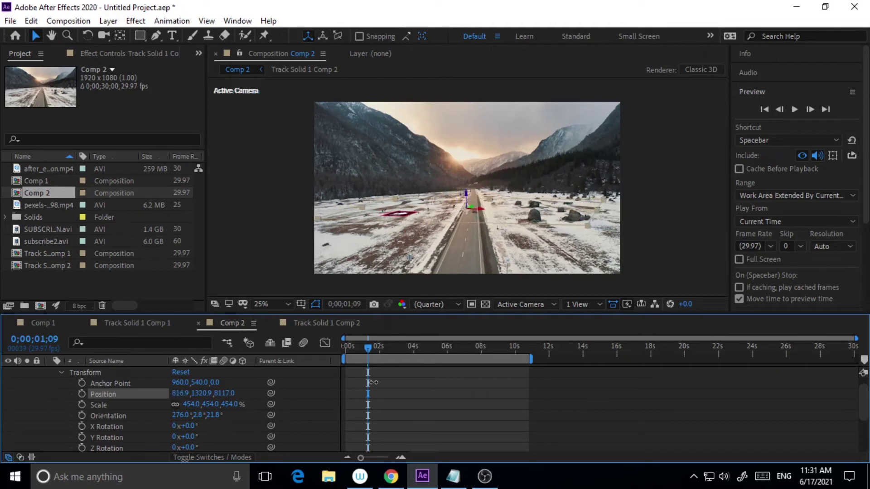
drag(178, 393, 330, 396)
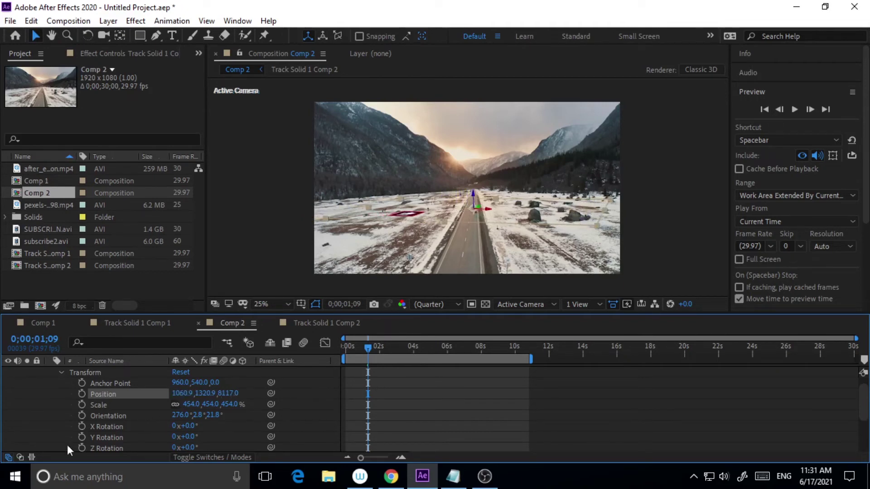
drag(180, 393, 280, 400)
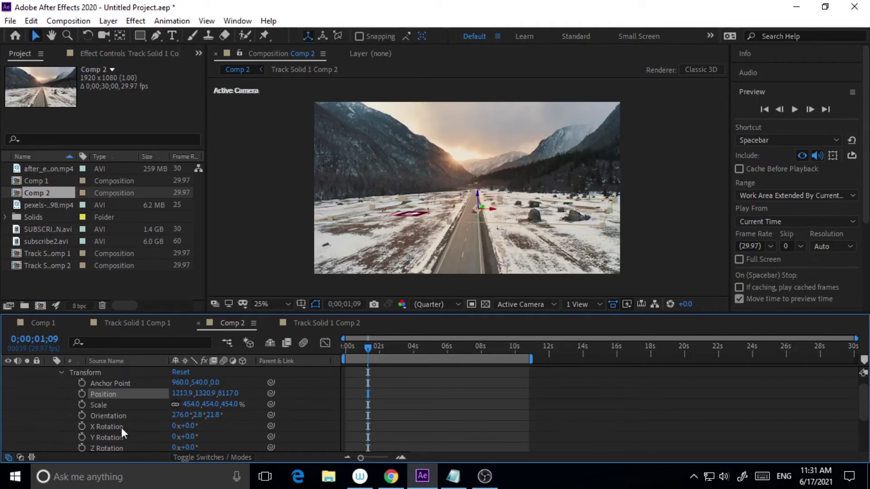
drag(181, 393, 211, 394)
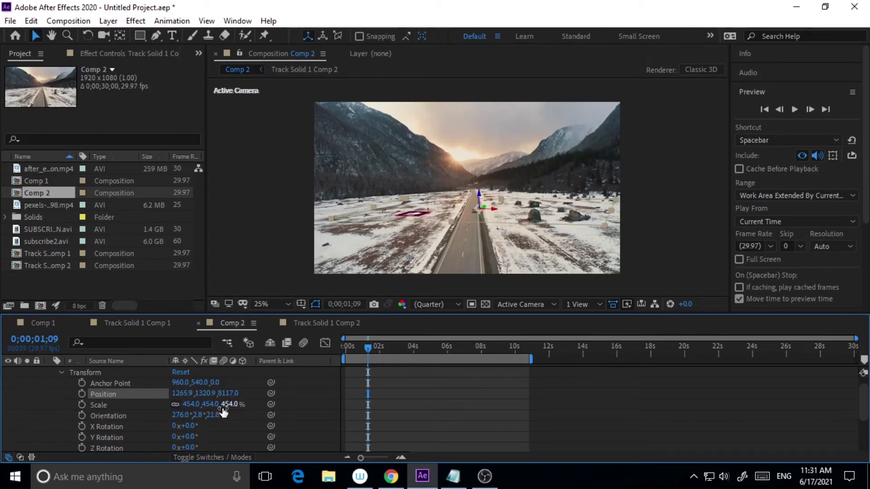
drag(230, 409, 241, 404)
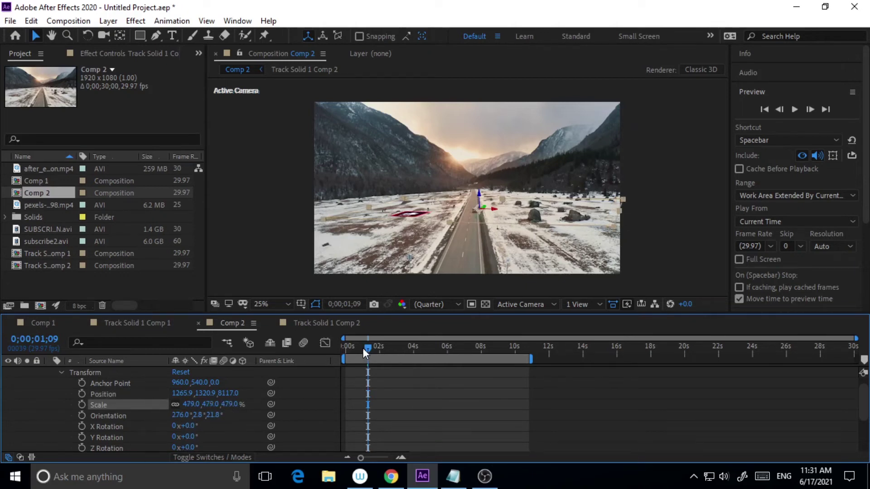
drag(366, 347, 334, 361)
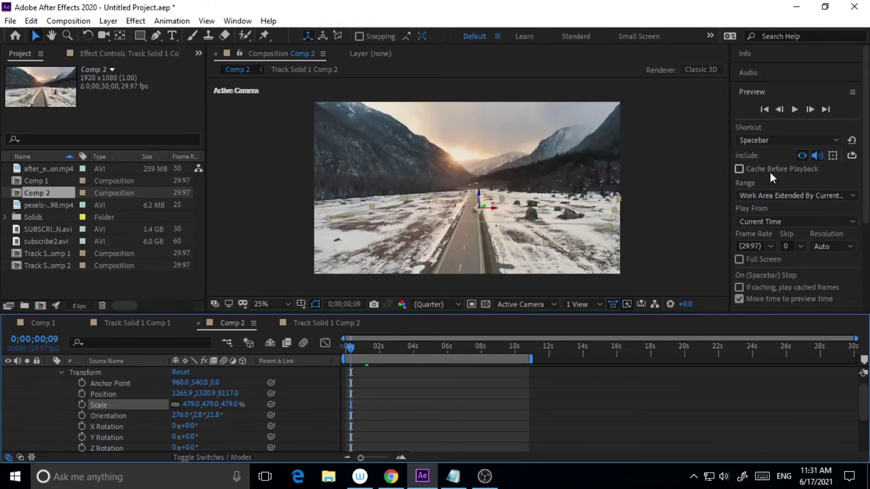
Preview and scrub the shot to check the 642% button tracks on the snow beside the road.
click(795, 109)
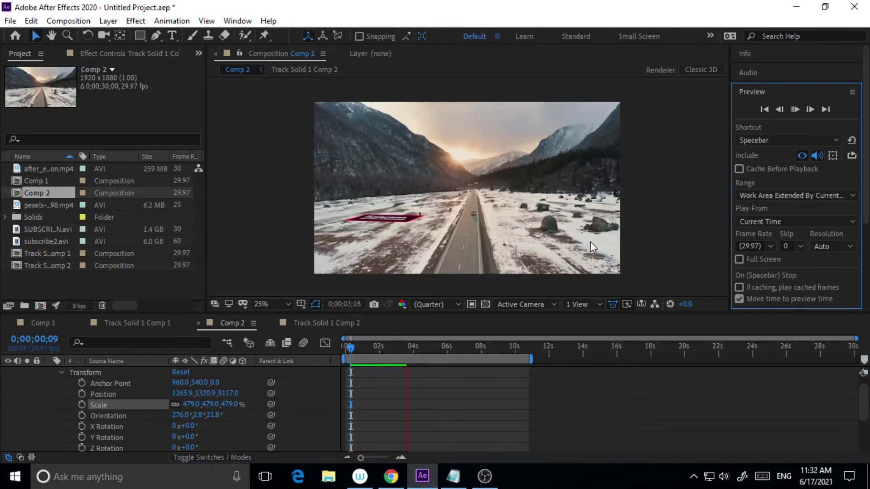
click(358, 384)
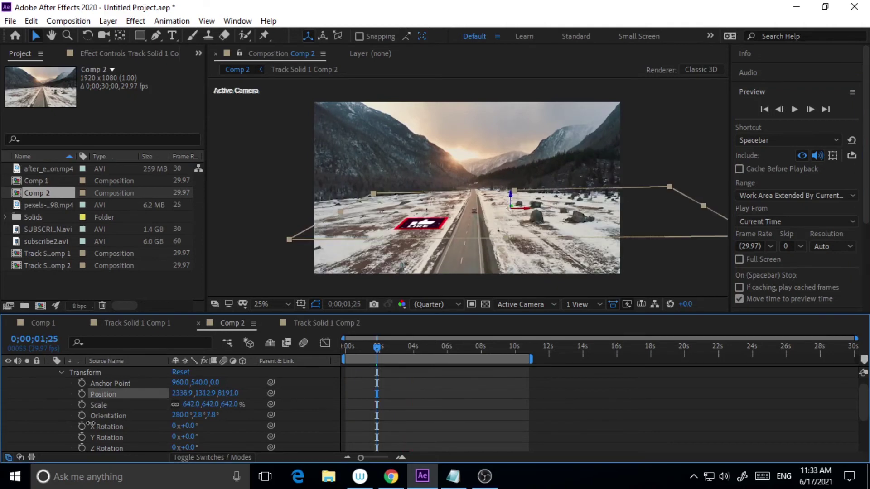
mouse_move(375, 356)
mouse_down()
mouse_move(339, 354)
mouse_move(383, 351)
mouse_up()
click(794, 109)
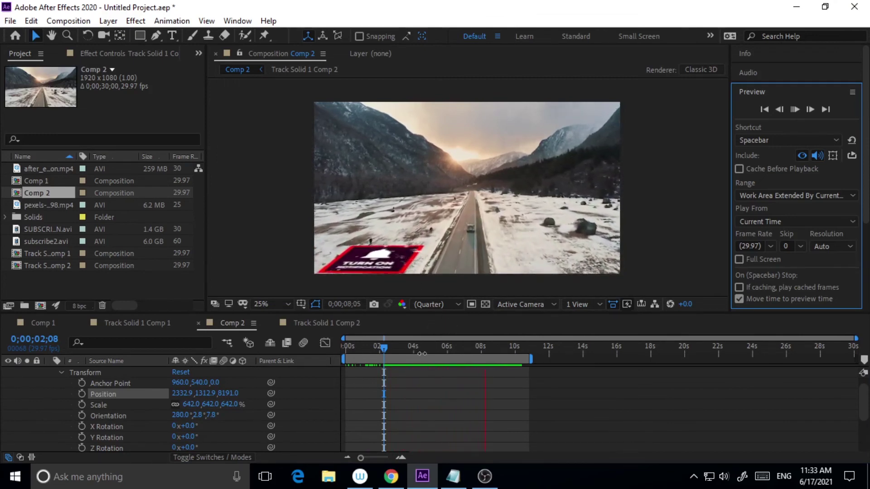
click(378, 348)
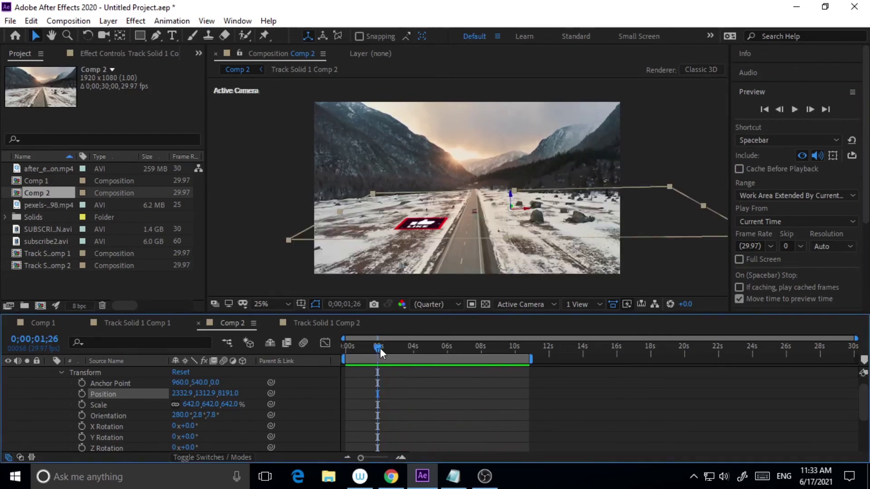
drag(380, 348, 463, 344)
scroll(72, 410, up, 1)
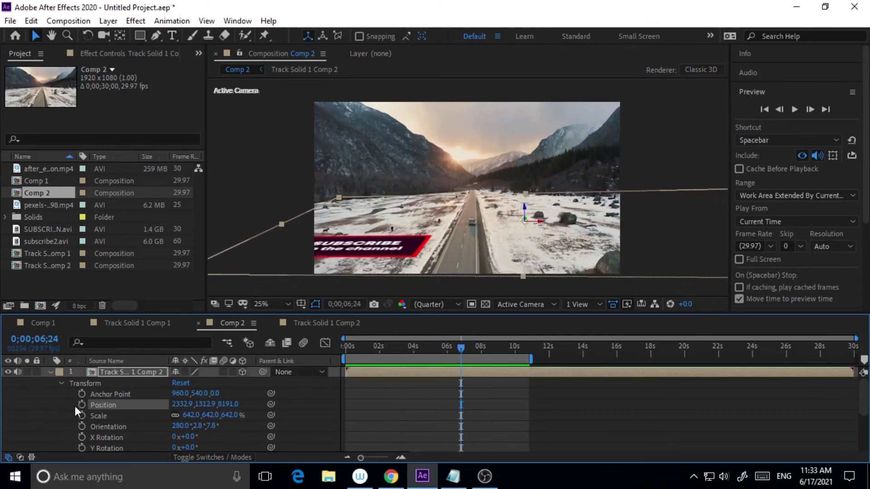
Collapse the button layer's properties and replay Comp 2 from where the footage ends to check tracking.
click(50, 372)
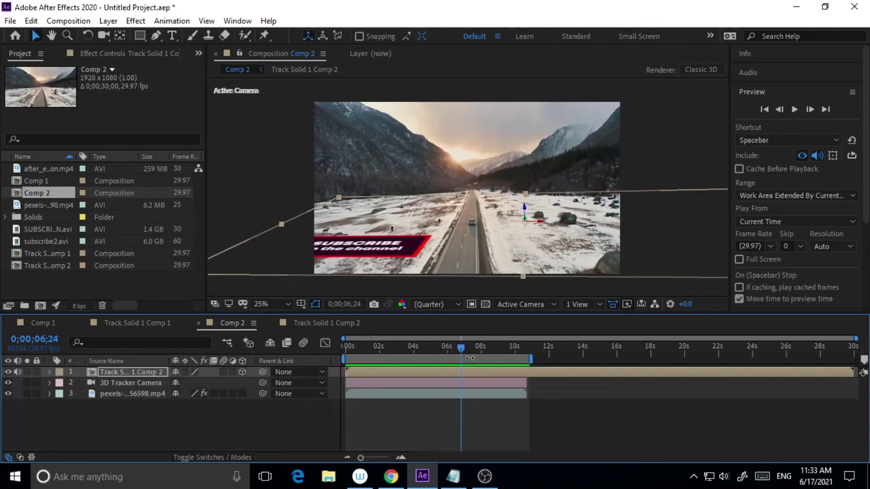
drag(462, 347, 526, 353)
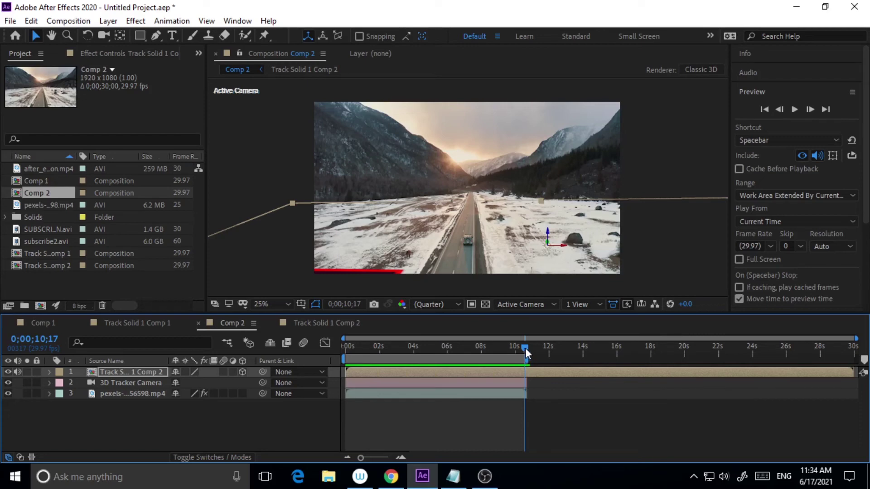
click(798, 111)
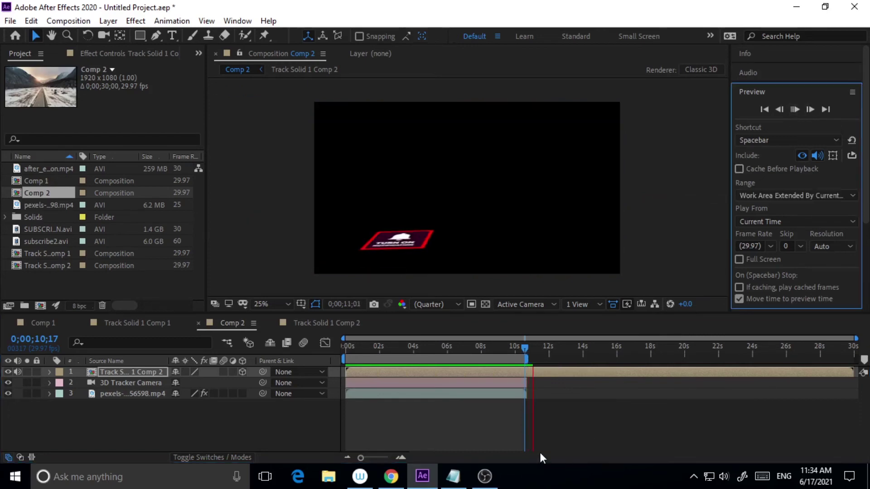
click(543, 378)
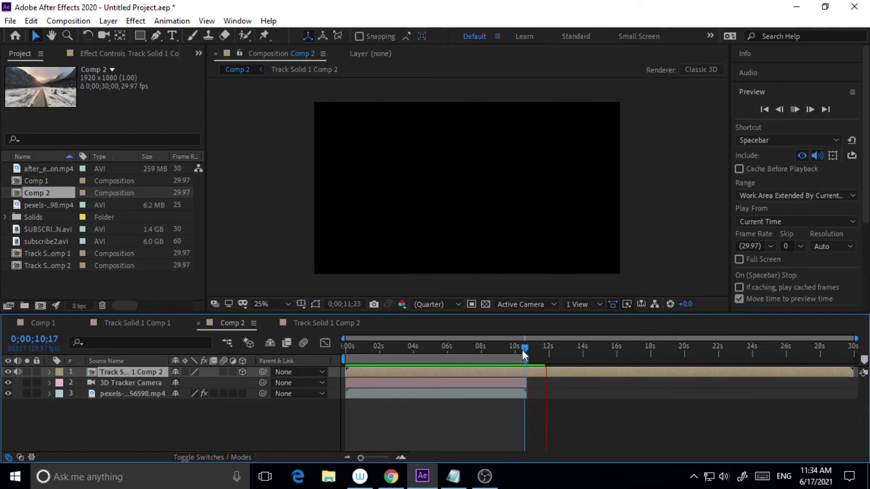
drag(523, 352, 515, 352)
key(space)
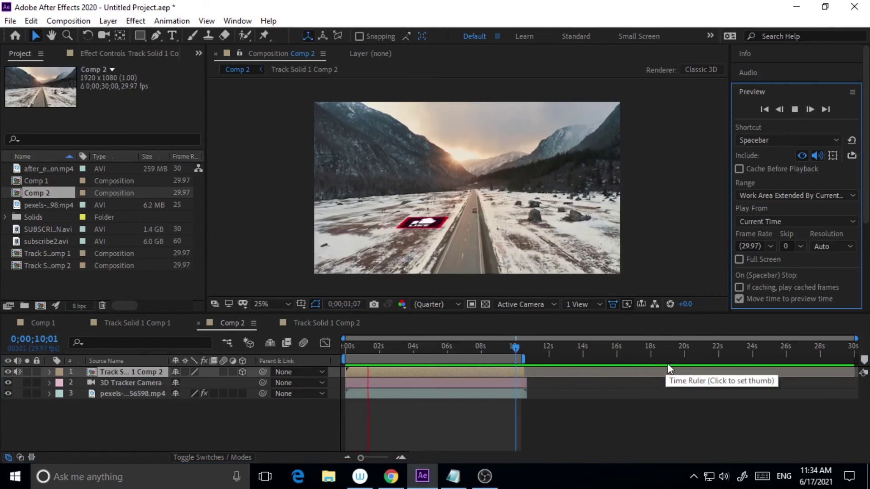